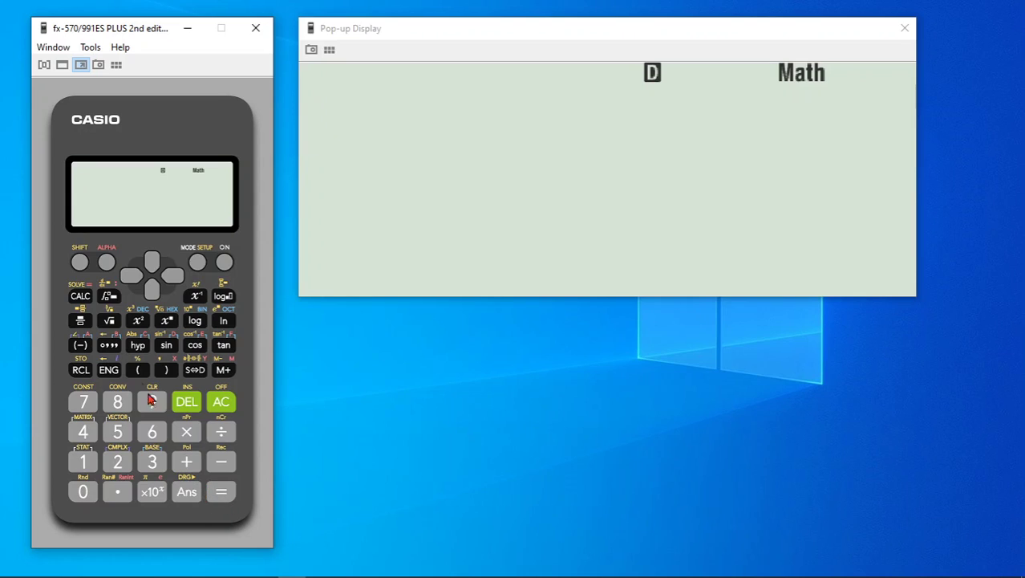
Switch the calculator to complex-number mode and enter the first factor (2+3i) followed by a multiplication sign
left_click(197, 262)
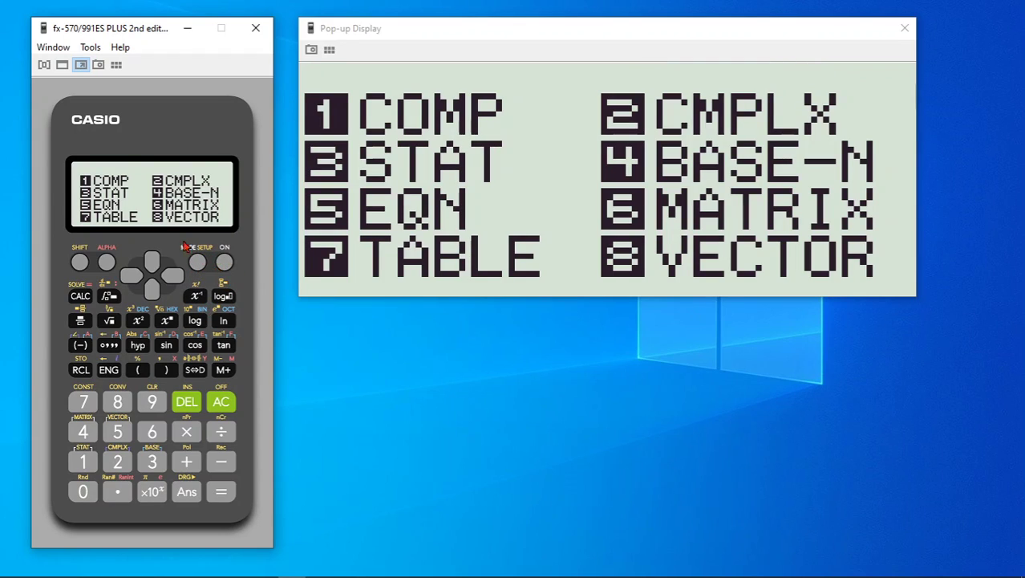
left_click(118, 462)
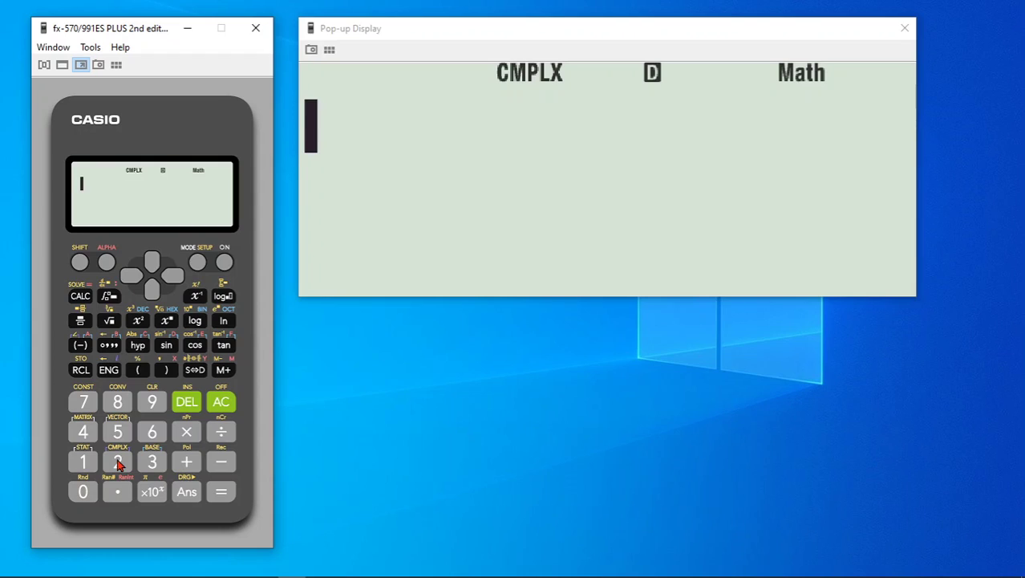
left_click(138, 370)
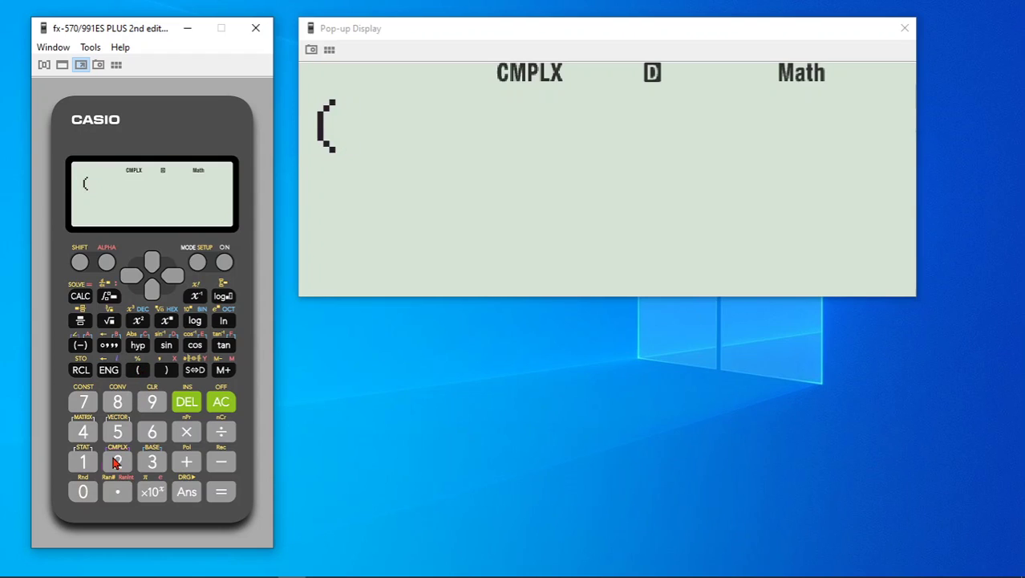
left_click(118, 462)
left_click(186, 461)
left_click(156, 464)
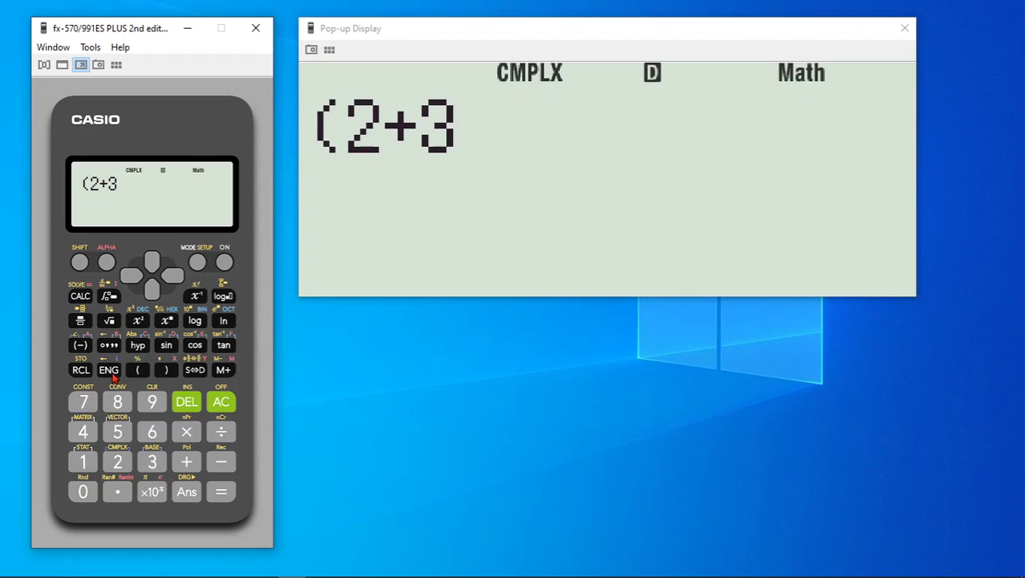
left_click(111, 370)
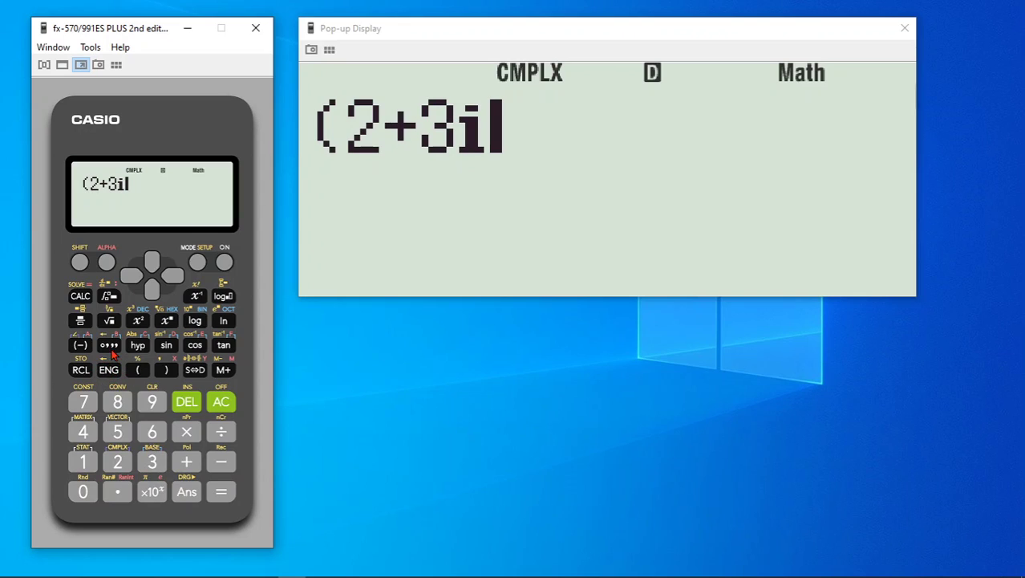
left_click(166, 370)
left_click(187, 433)
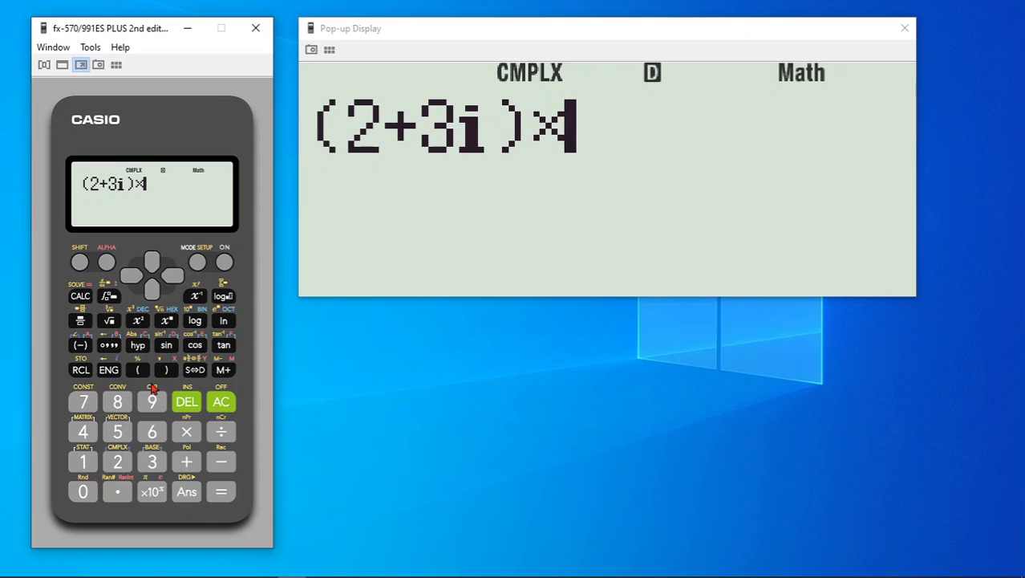
Complete the product with the second factor (i−5) and evaluate it
left_click(138, 370)
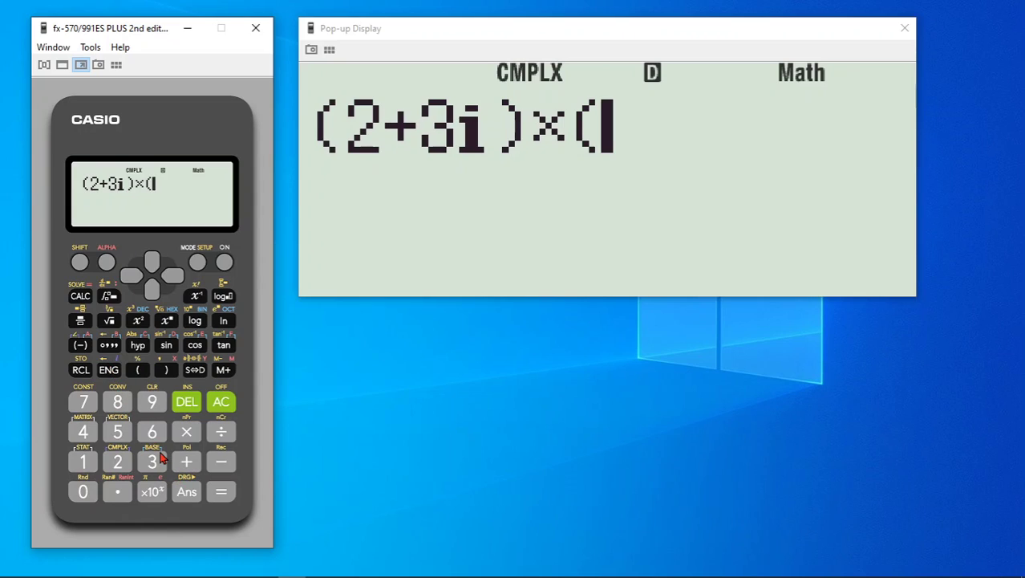
left_click(109, 371)
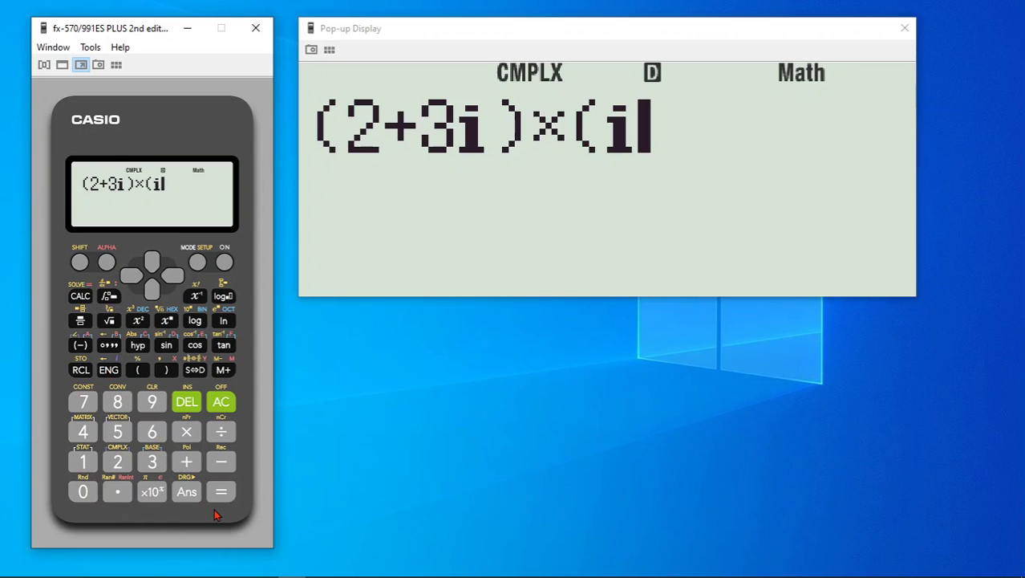
left_click(215, 463)
left_click(118, 432)
left_click(164, 371)
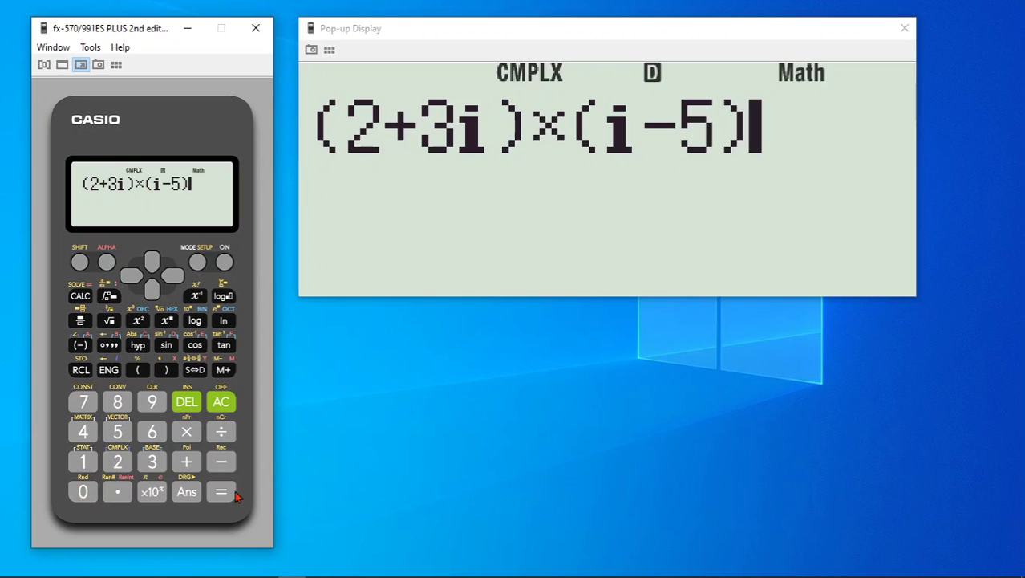
left_click(221, 492)
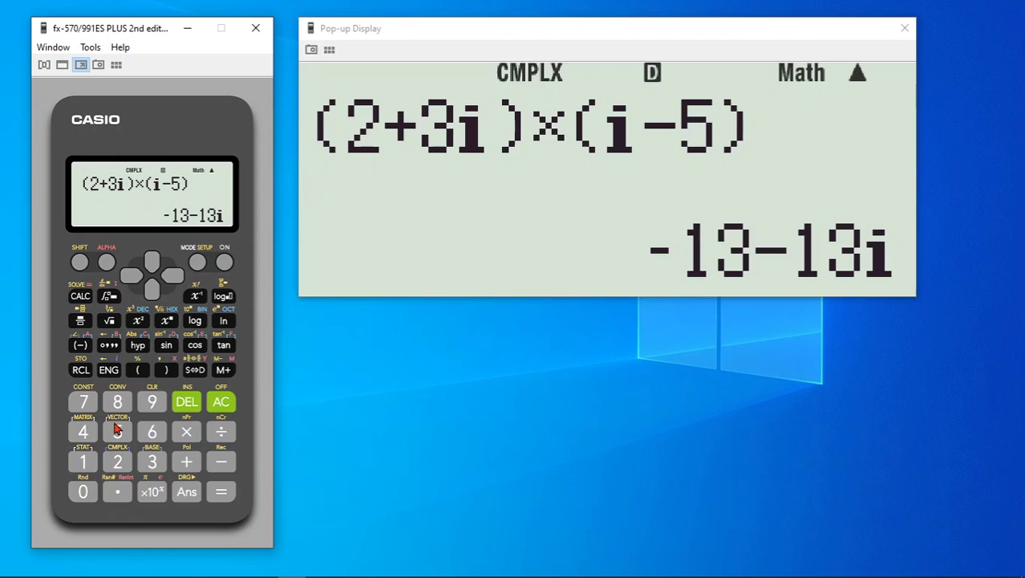
Calculate the cube of the complex number, (5−3i)^3
left_click(140, 371)
left_click(117, 431)
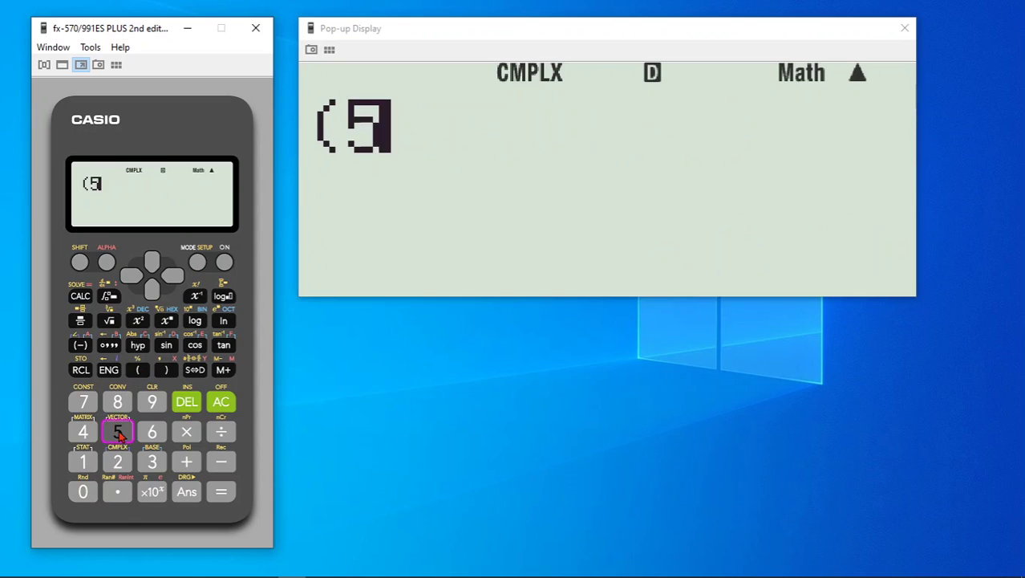
left_click(221, 462)
left_click(152, 463)
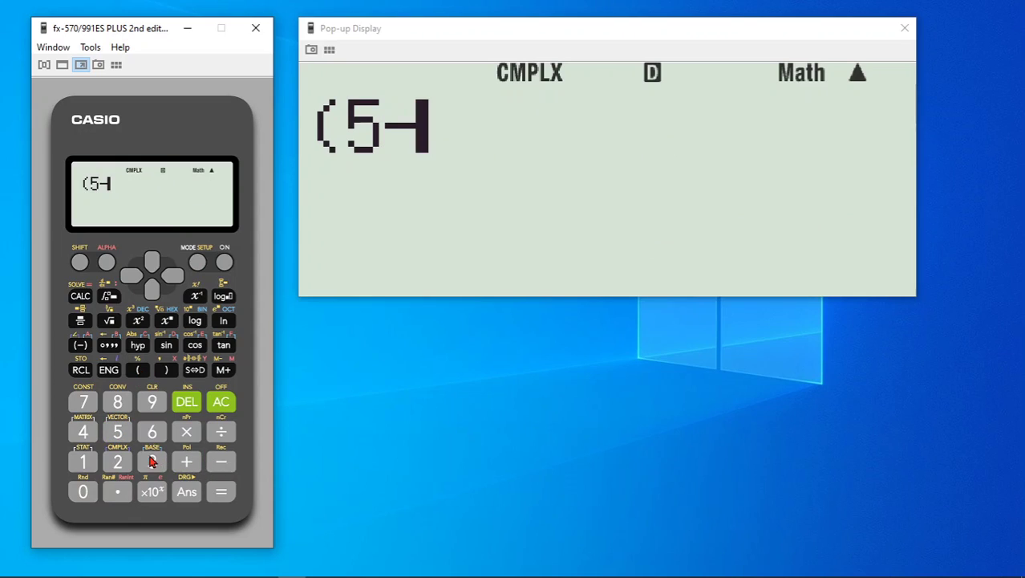
left_click(111, 371)
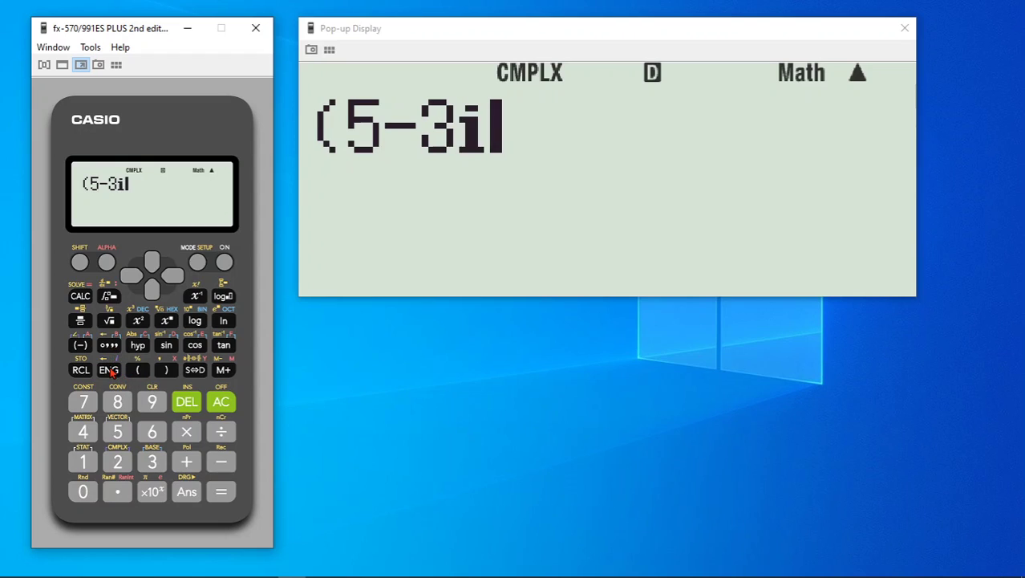
left_click(166, 371)
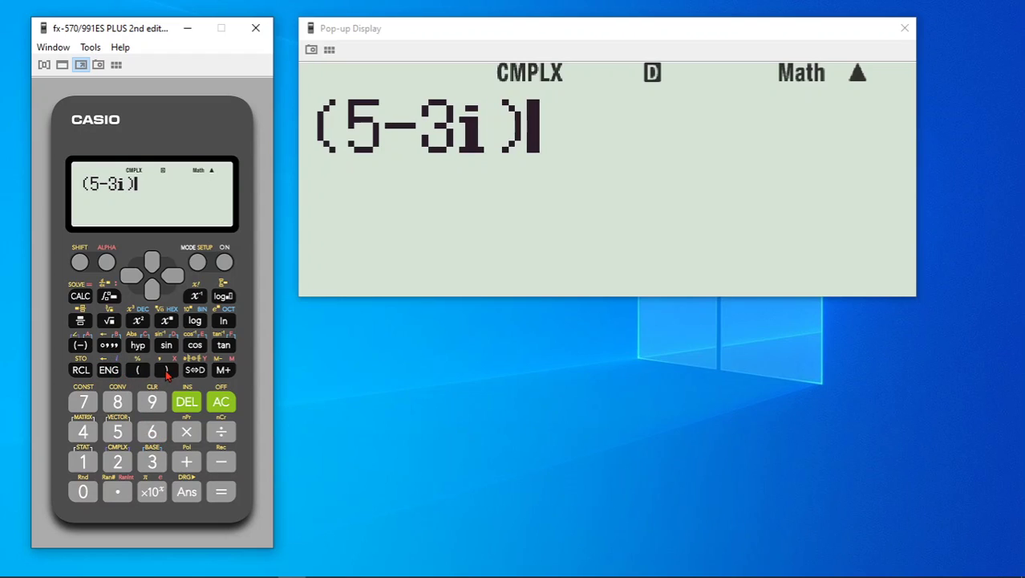
left_click(167, 321)
left_click(152, 462)
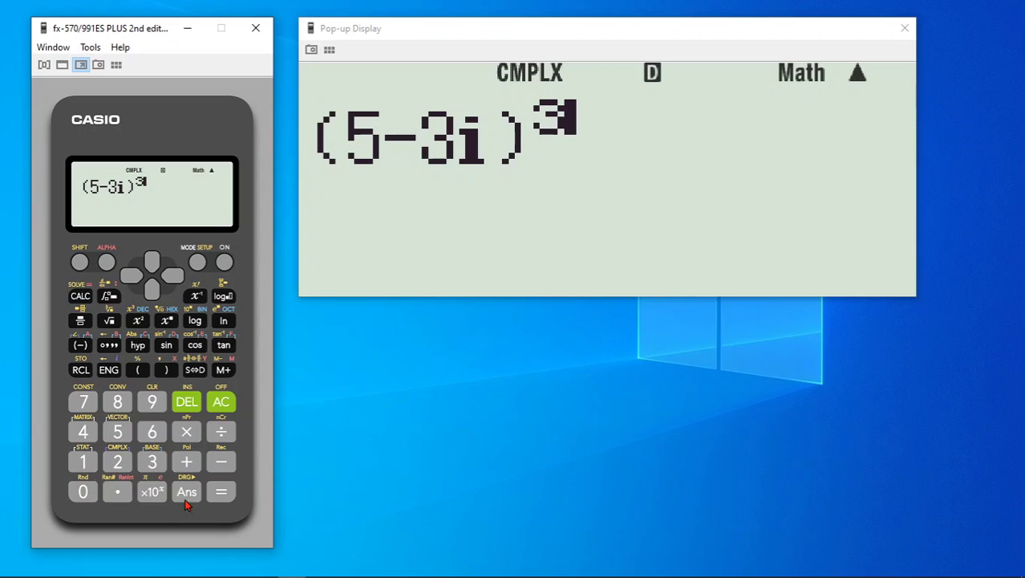
left_click(221, 493)
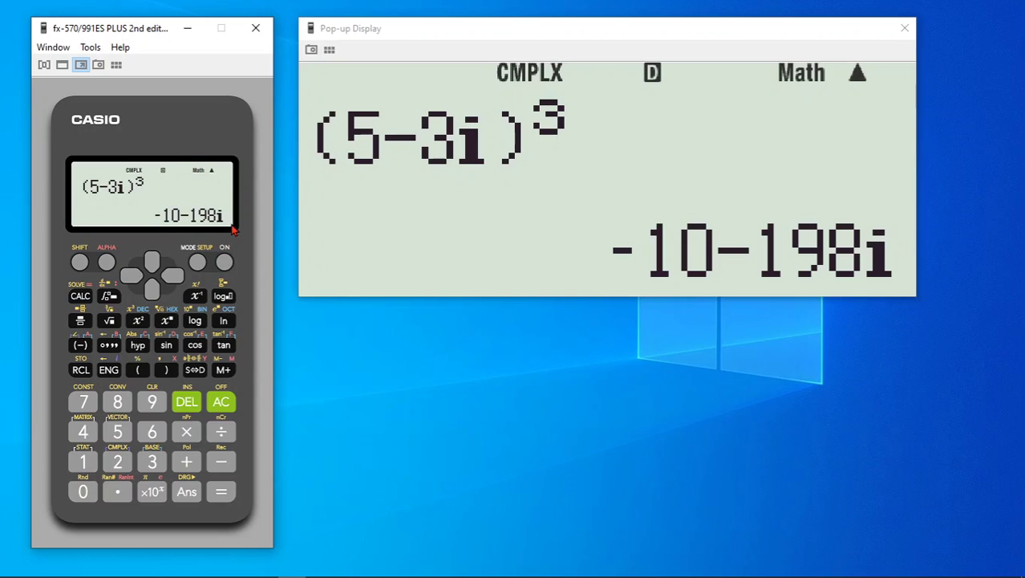
Calculate the complex conjugate of the previous answer with Conjg(Ans)
left_click(80, 263)
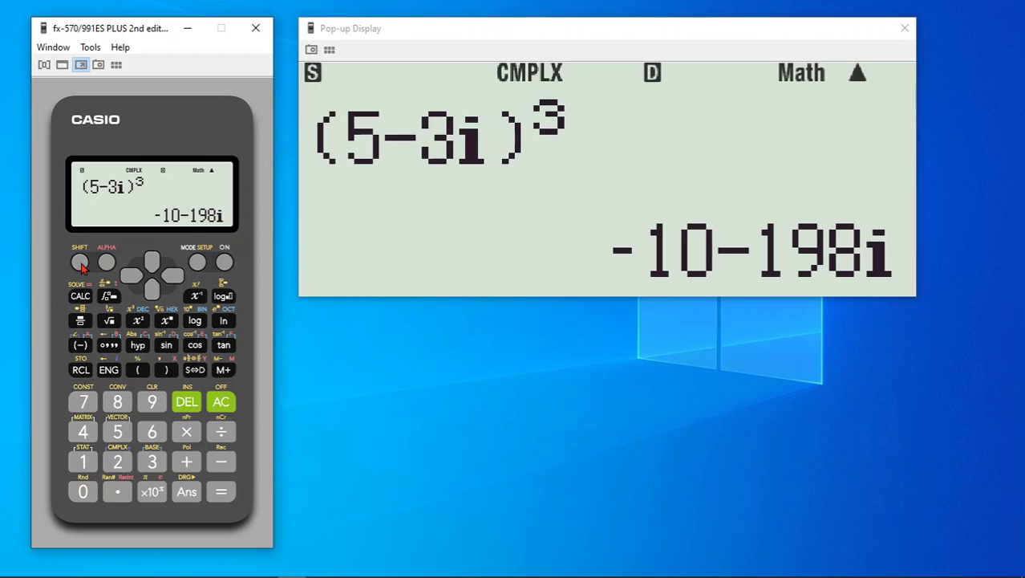
left_click(118, 462)
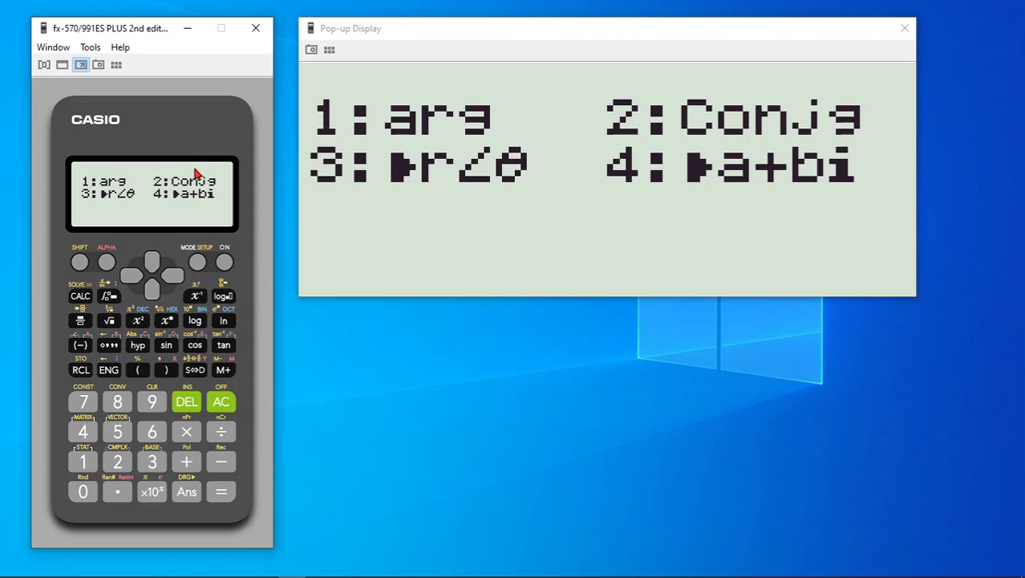
left_click(126, 460)
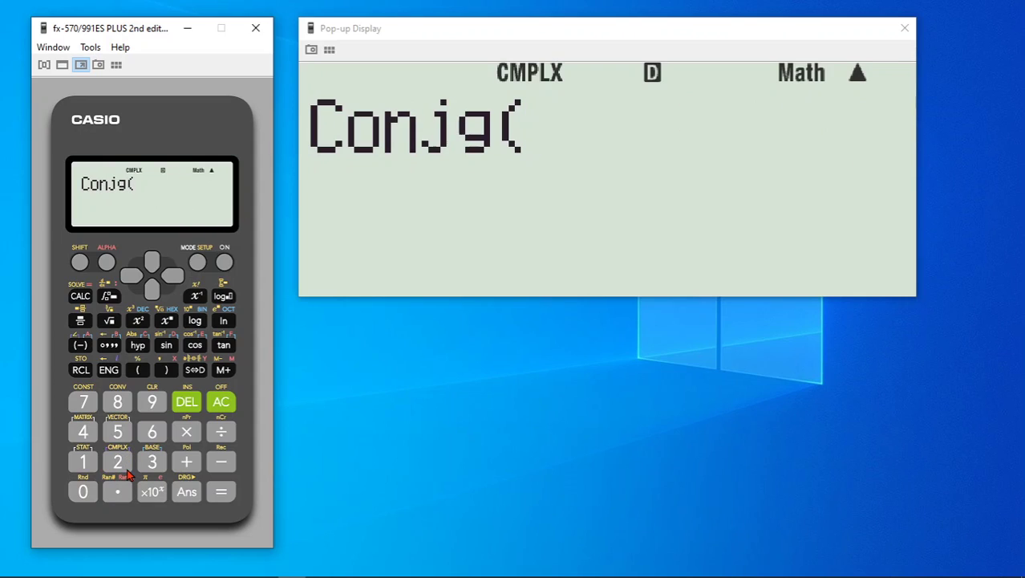
left_click(193, 495)
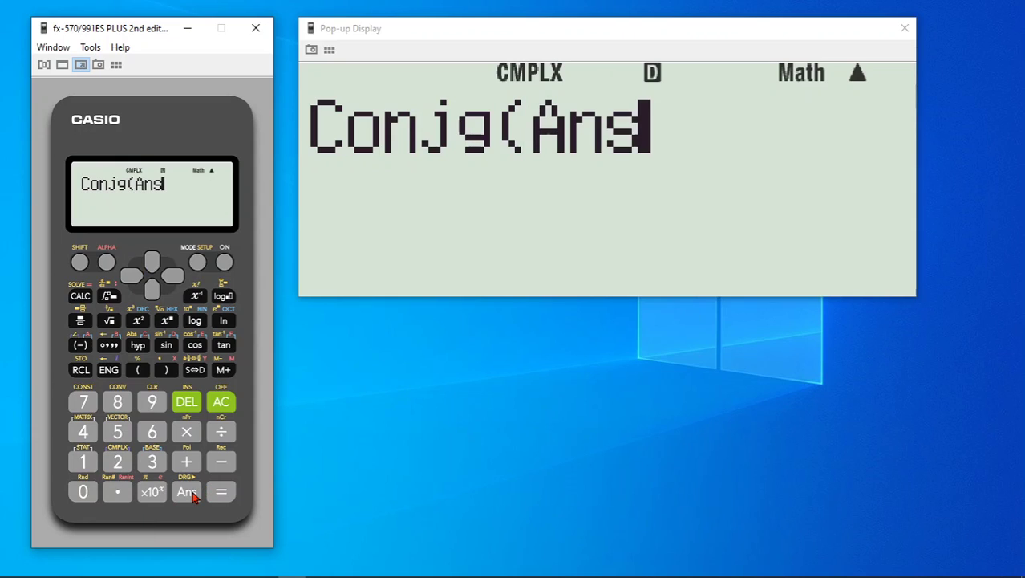
left_click(168, 374)
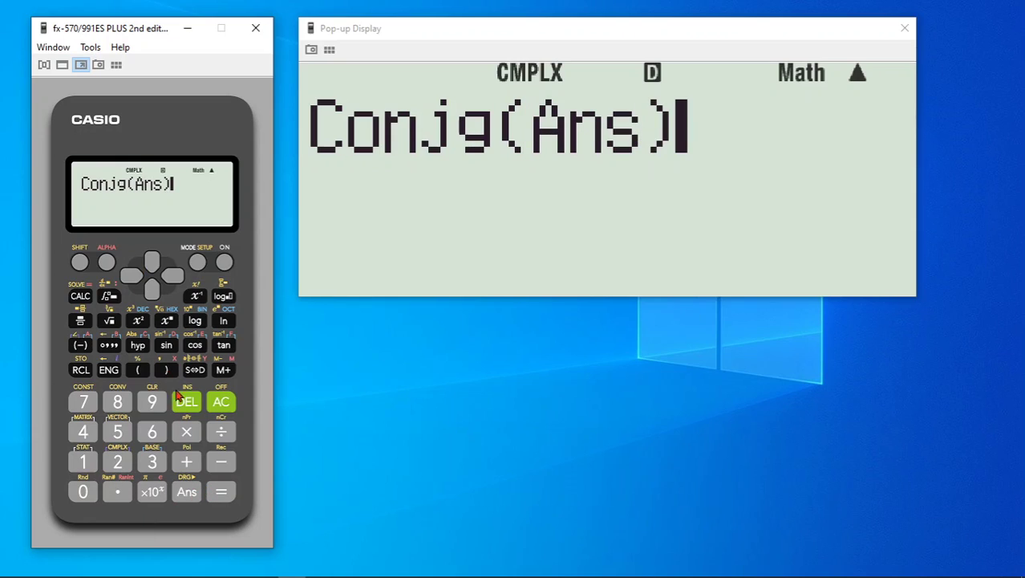
left_click(221, 493)
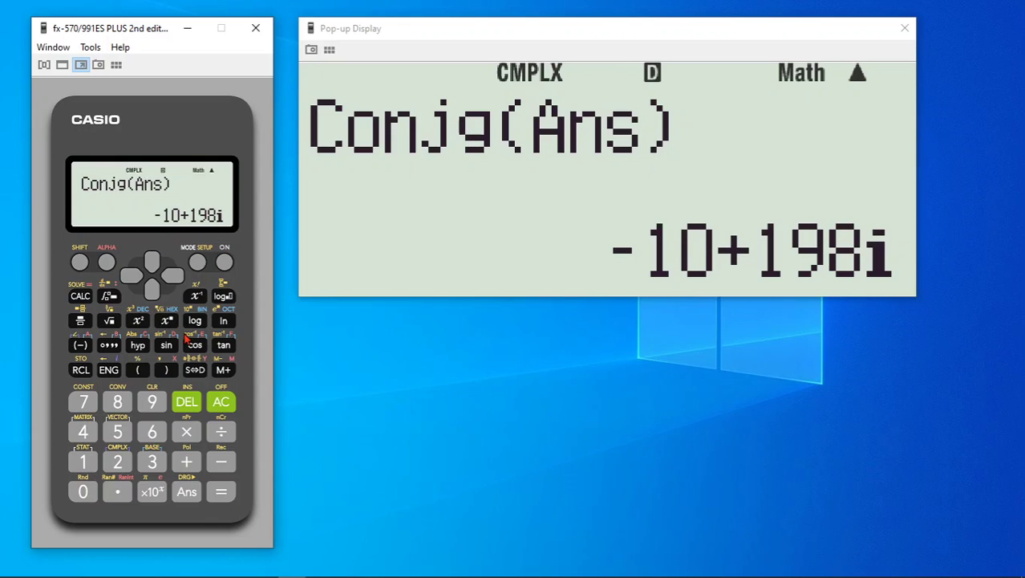
Calculate the complex conjugate of 5+3i with the Conjg function
left_click(79, 263)
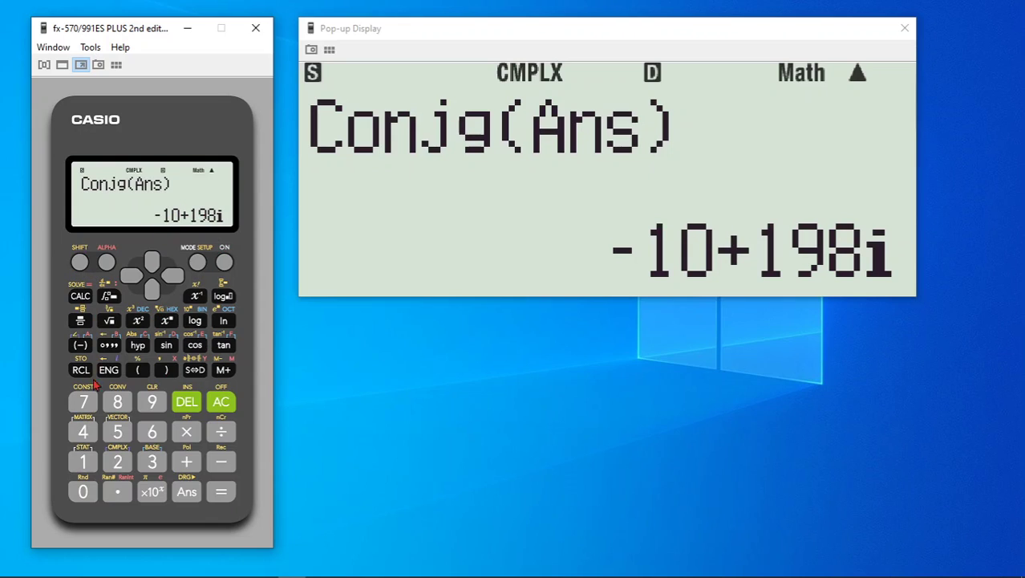
left_click(120, 464)
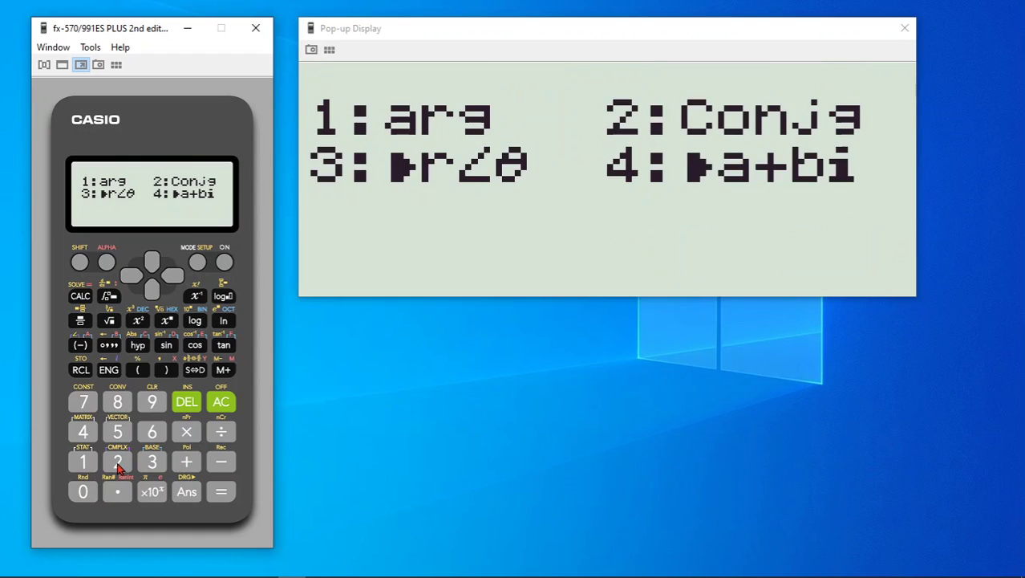
left_click(118, 464)
left_click(118, 433)
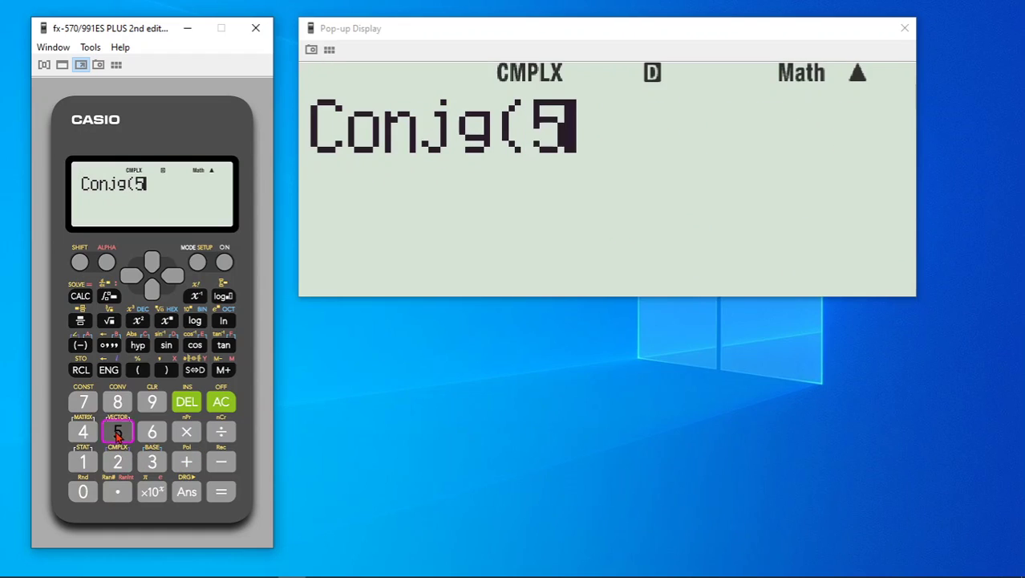
left_click(188, 464)
left_click(152, 462)
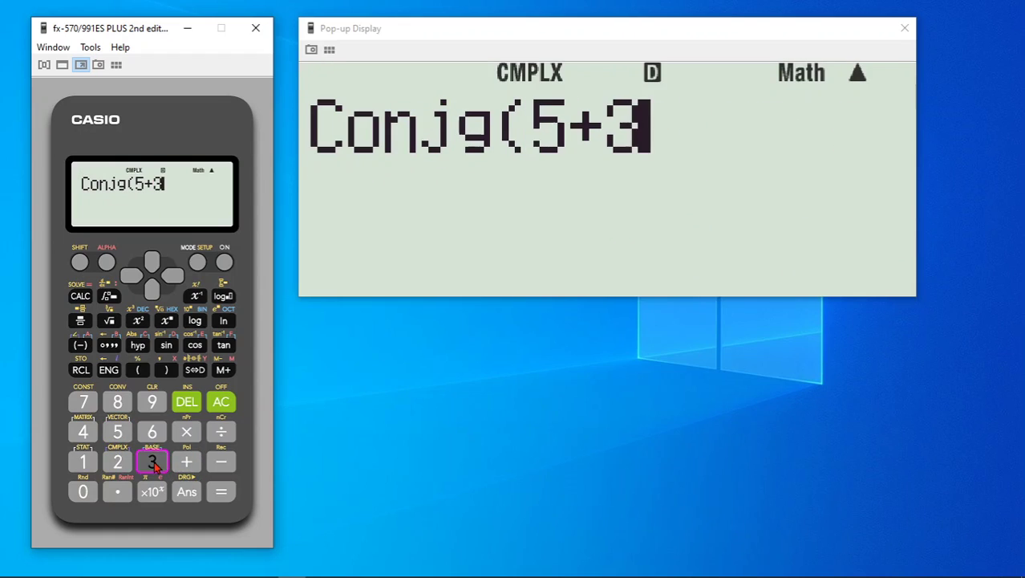
left_click(110, 370)
left_click(166, 370)
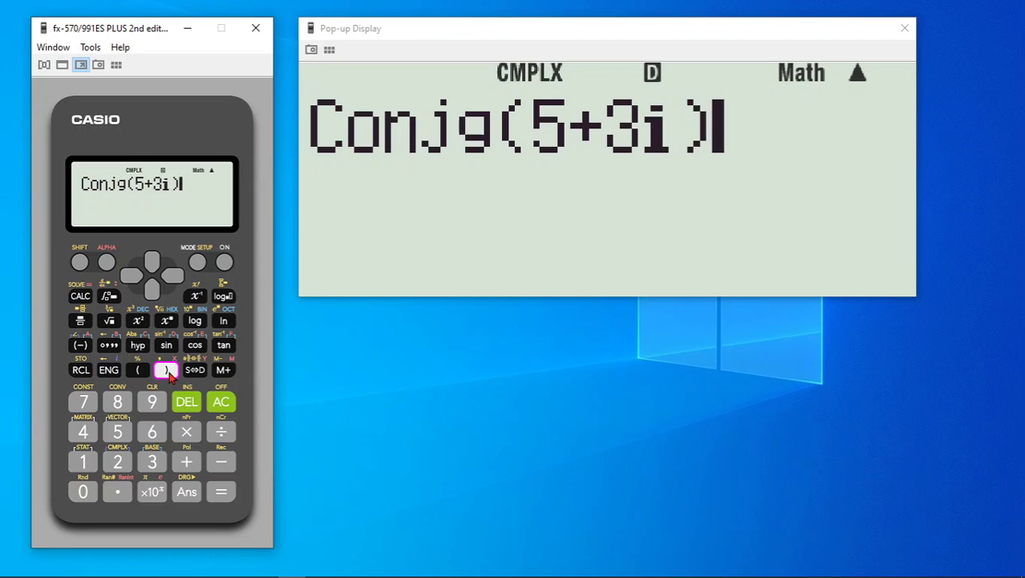
left_click(223, 492)
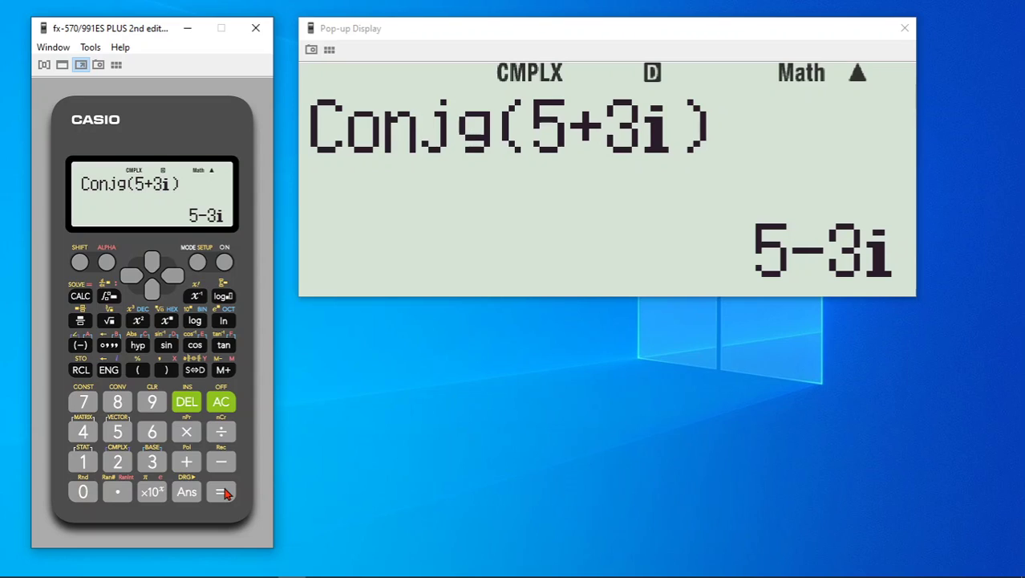
Calculate the argument of the previous answer with arg(Ans)
left_click(79, 264)
left_click(117, 461)
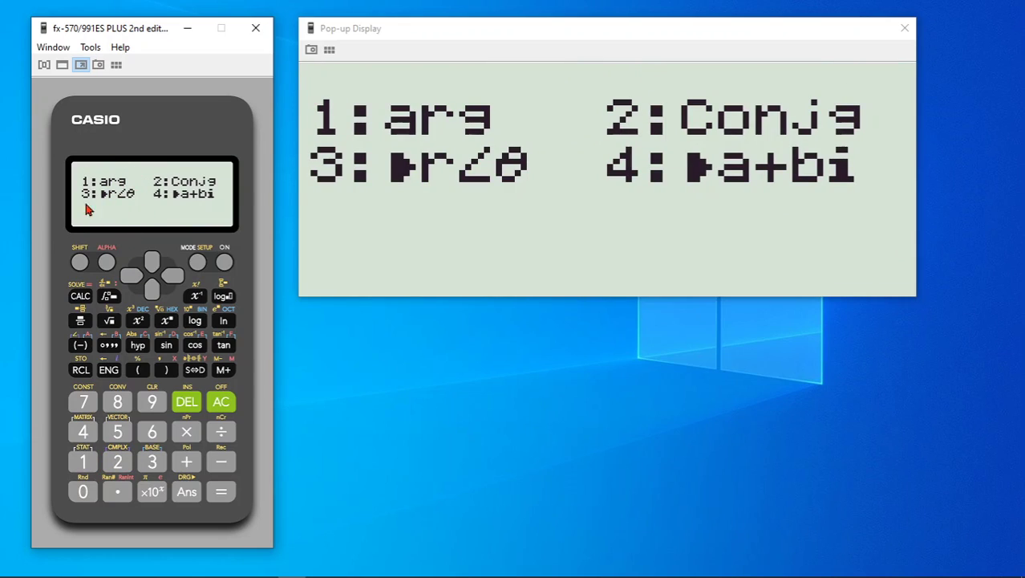
left_click(85, 463)
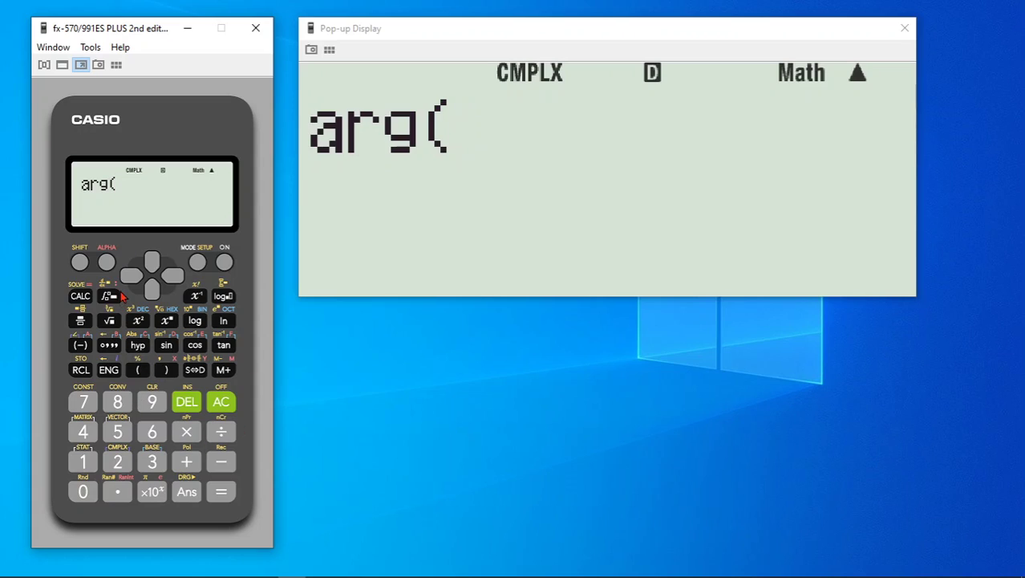
left_click(187, 493)
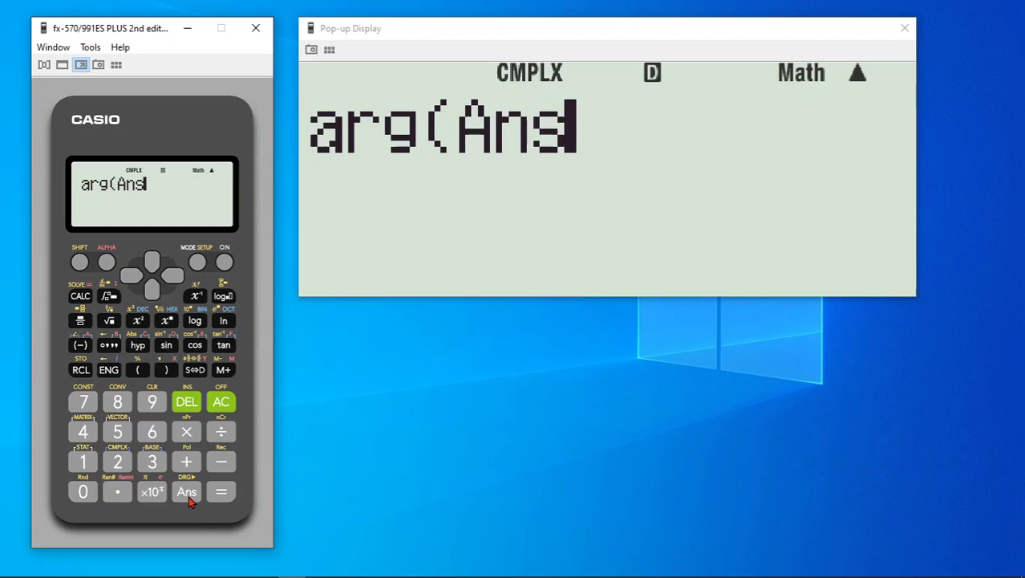
left_click(166, 370)
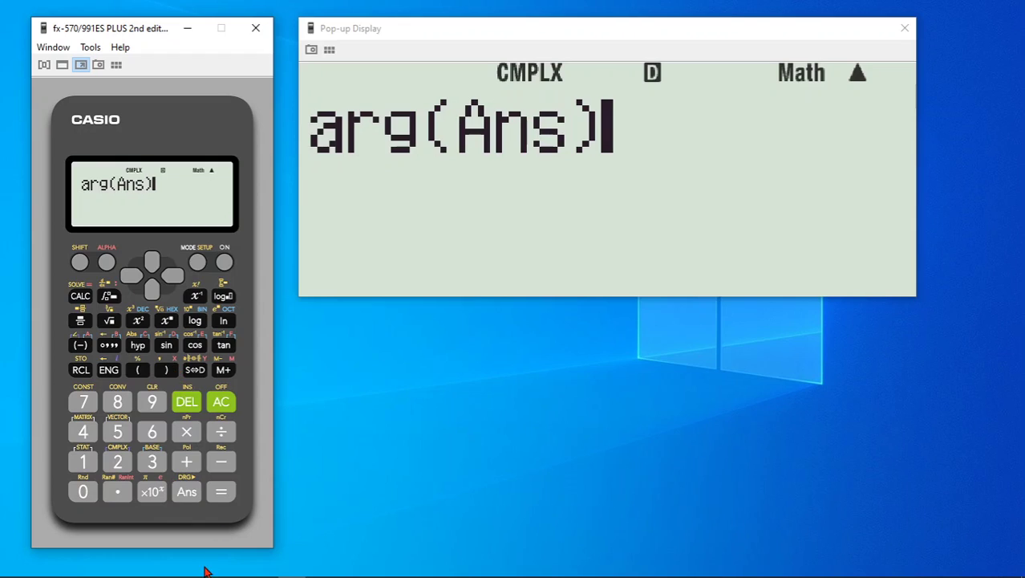
left_click(222, 492)
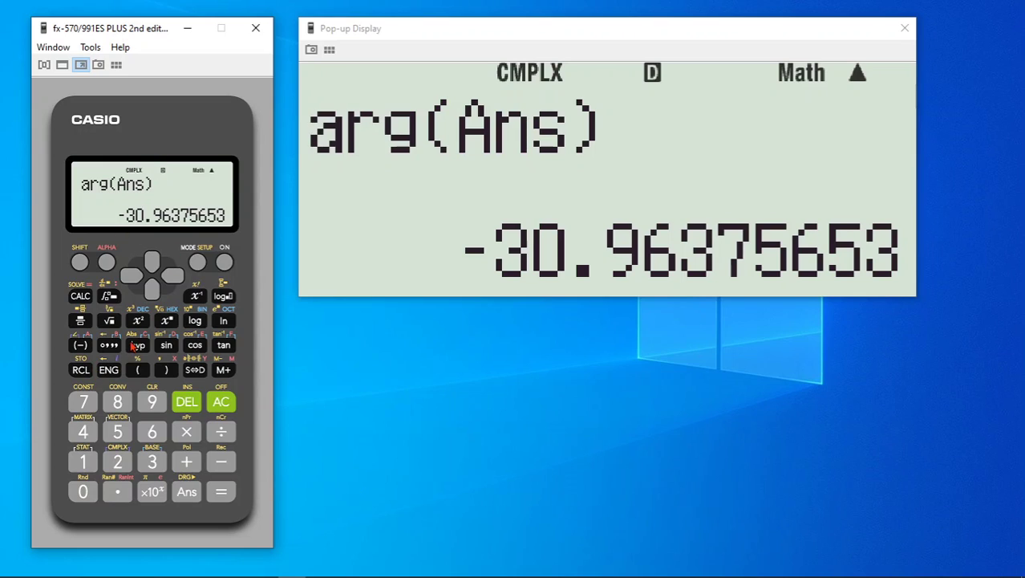
left_click(79, 263)
left_click(118, 462)
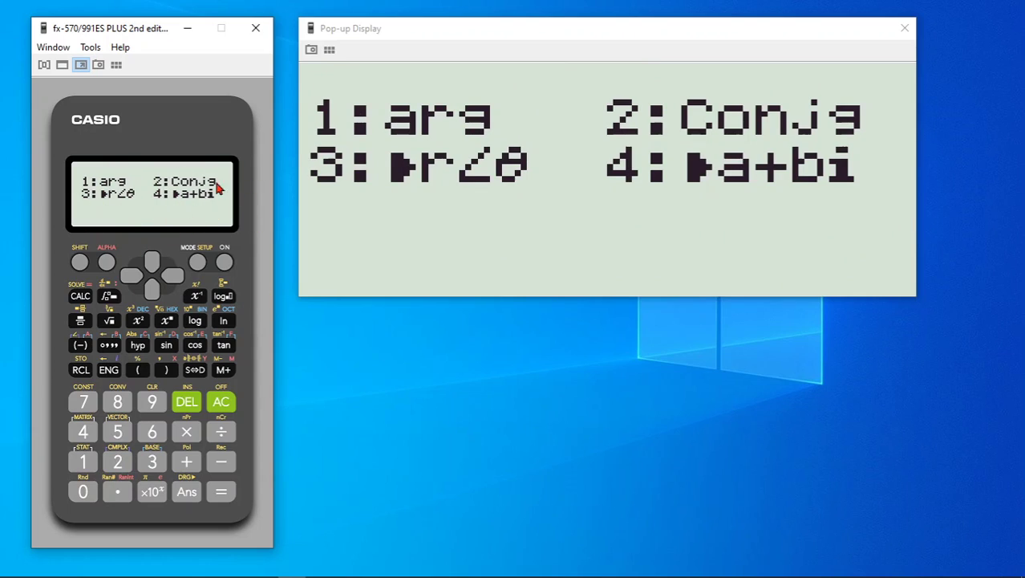
key("1")
key("Return")
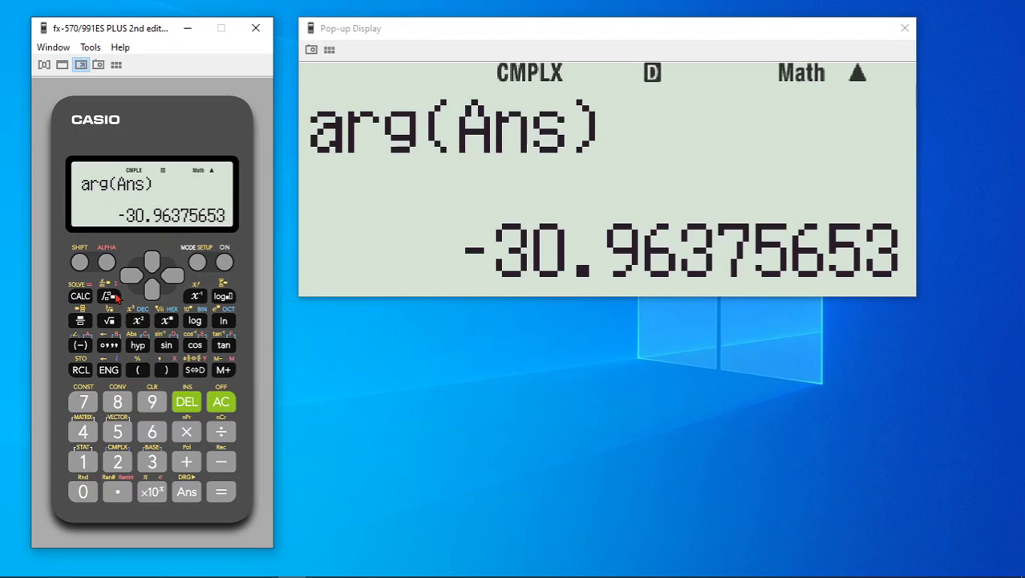
View the complex result format choices, a+bi and r∠θ, in the calculator setup and leave without choosing one
left_click(79, 264)
left_click(196, 266)
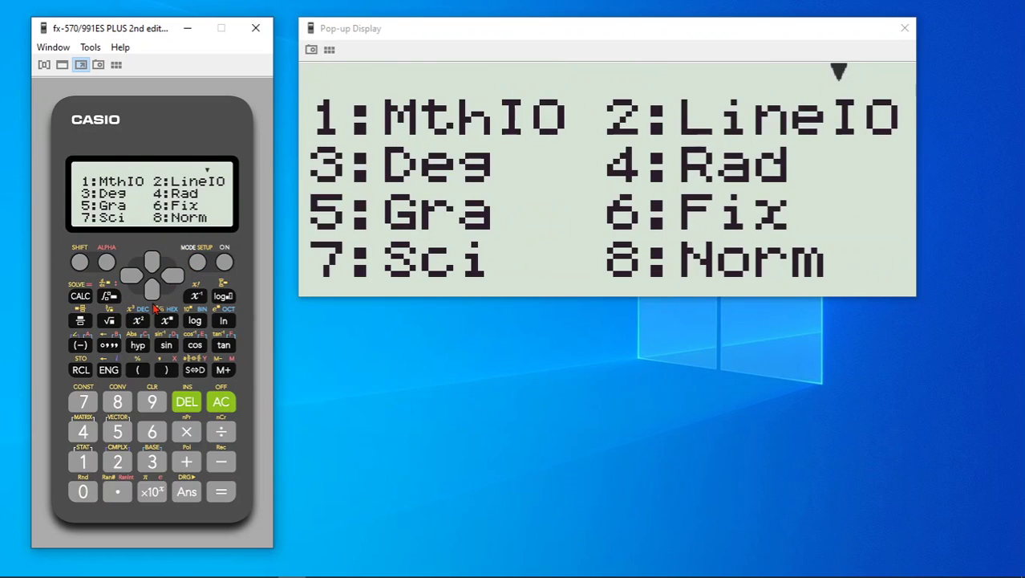
left_click(153, 290)
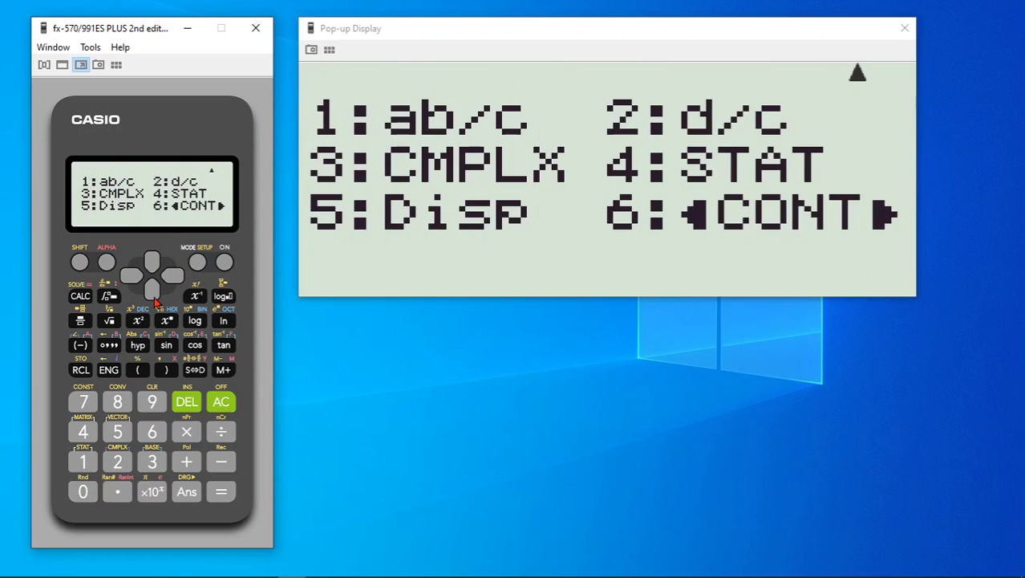
left_click(152, 459)
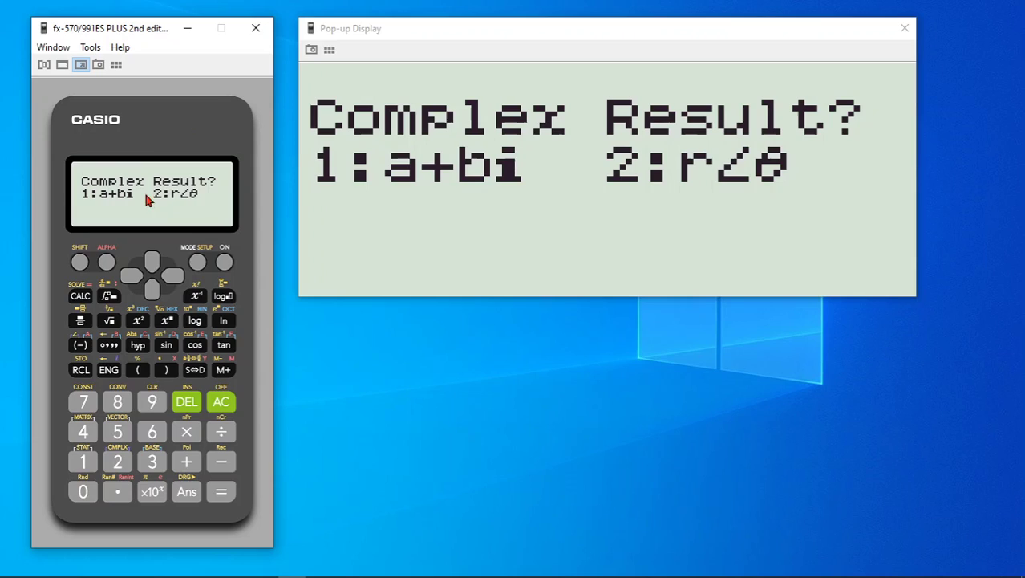
left_click(221, 403)
Enter 2+3i followed by a closing parenthesis and the square, giving the expression 2+3i)²
left_click(118, 461)
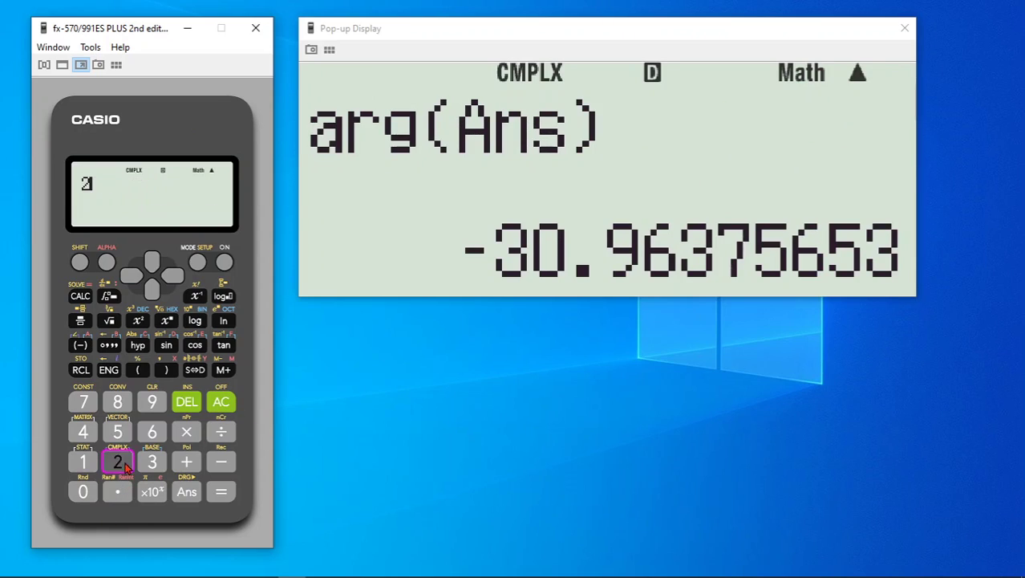
left_click(186, 462)
left_click(155, 463)
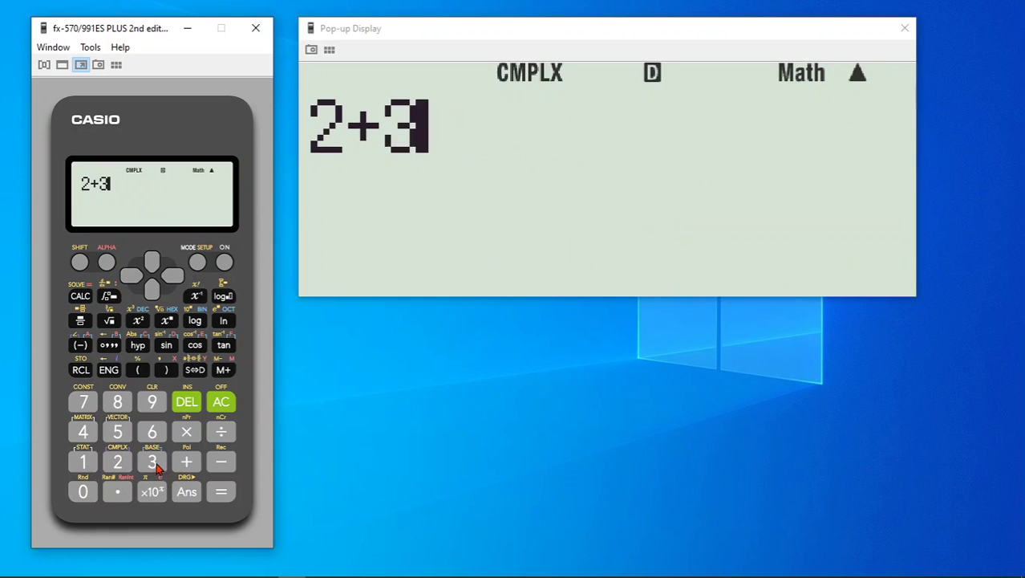
left_click(108, 370)
left_click(166, 370)
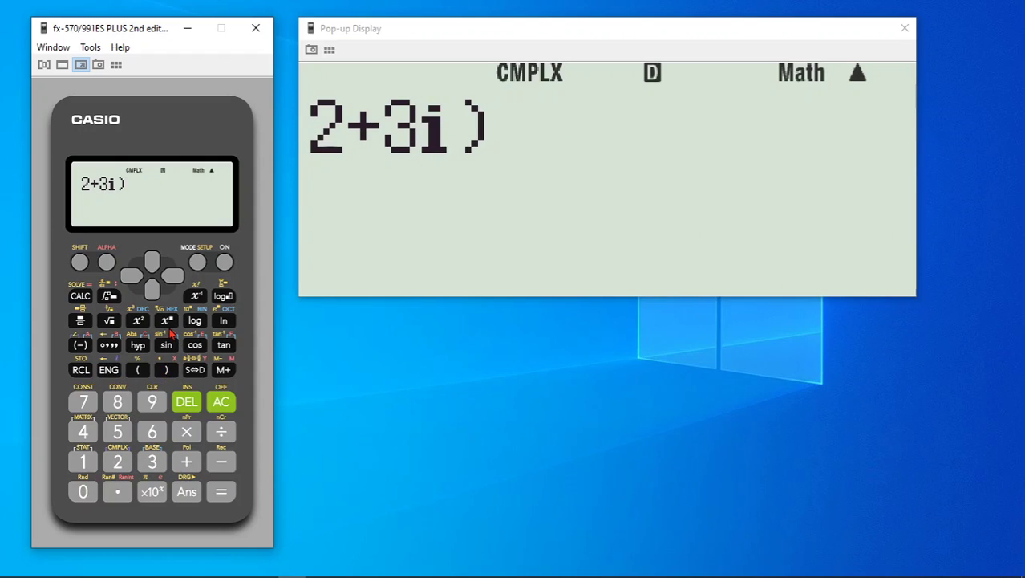
left_click(138, 321)
left_click(137, 372)
left_click(137, 372)
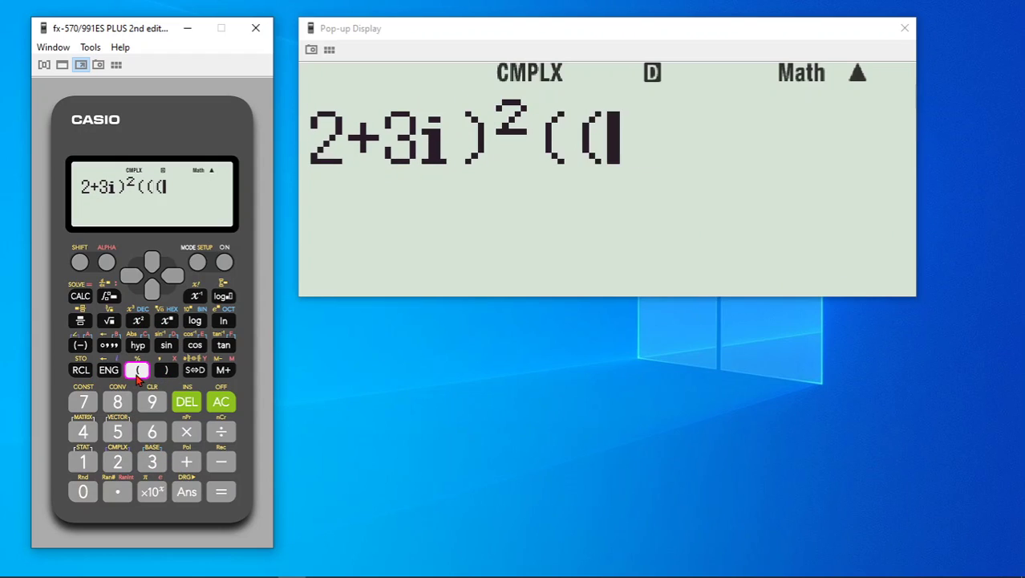
left_click(137, 372)
left_click(191, 408)
left_click(191, 408)
left_click(191, 409)
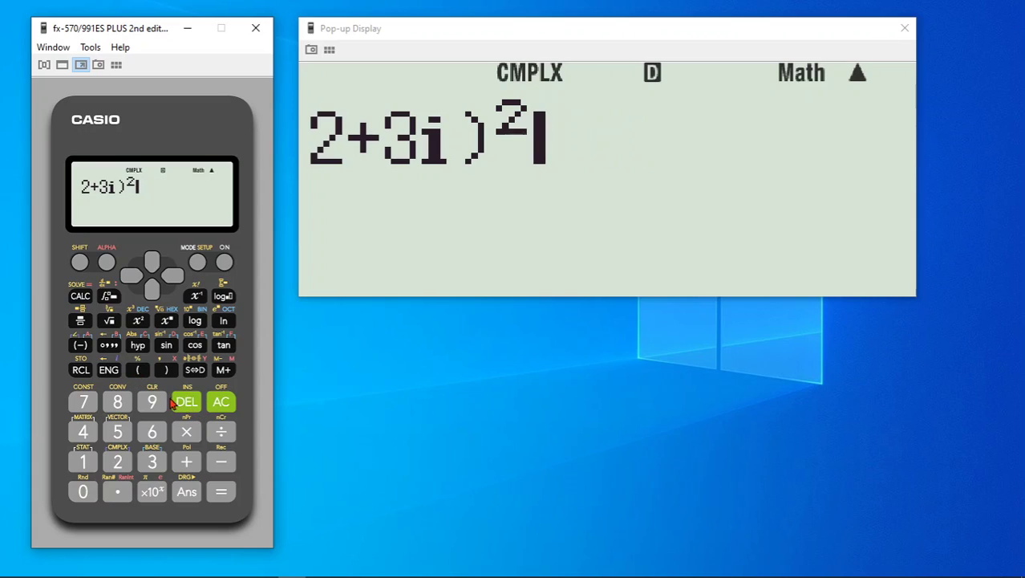
Insert the missing opening parenthesis before the 2 and evaluate (2+3i)²
left_click(132, 276)
left_click(132, 276)
left_click(132, 276)
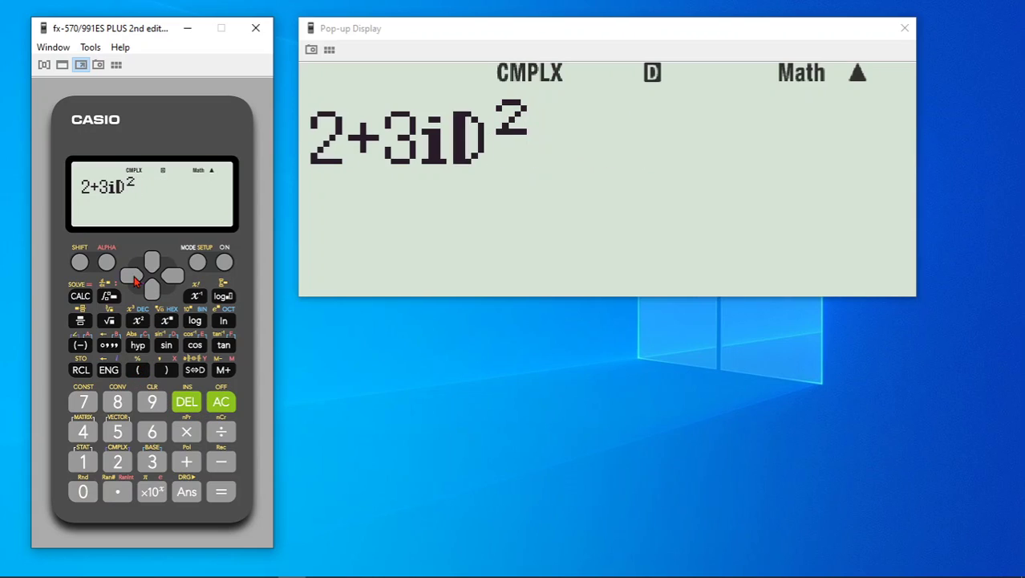
left_click(132, 276)
left_click(131, 276)
left_click(132, 276)
left_click(137, 371)
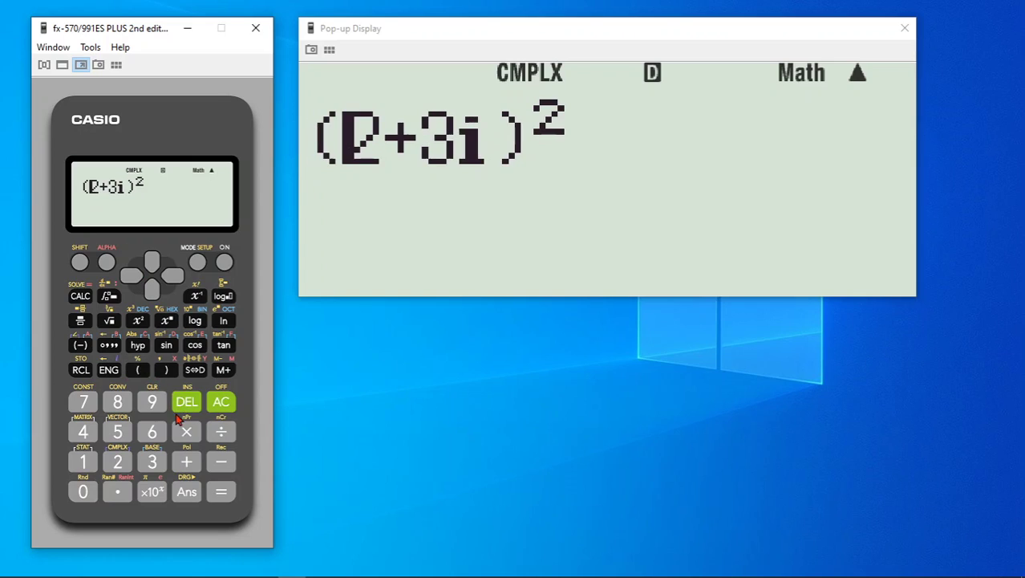
left_click(222, 491)
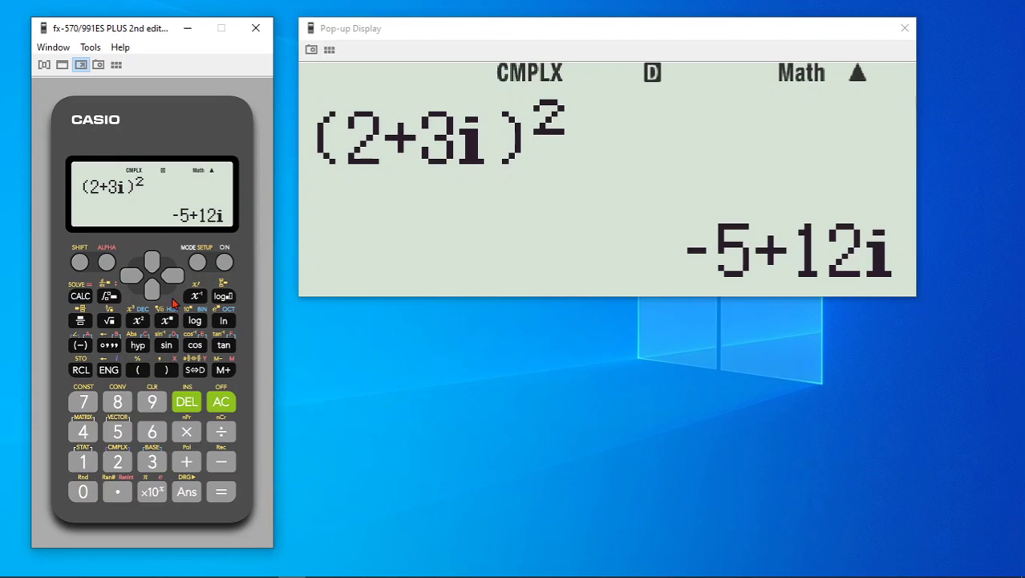
Convert the previous answer to polar form with Ans▶r∠θ
left_click(80, 263)
left_click(117, 461)
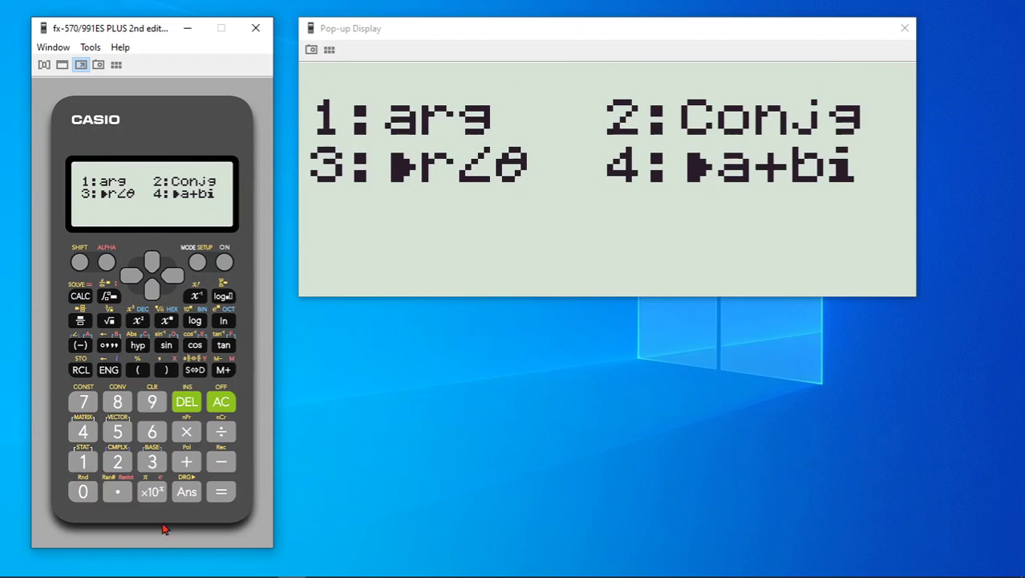
left_click(156, 466)
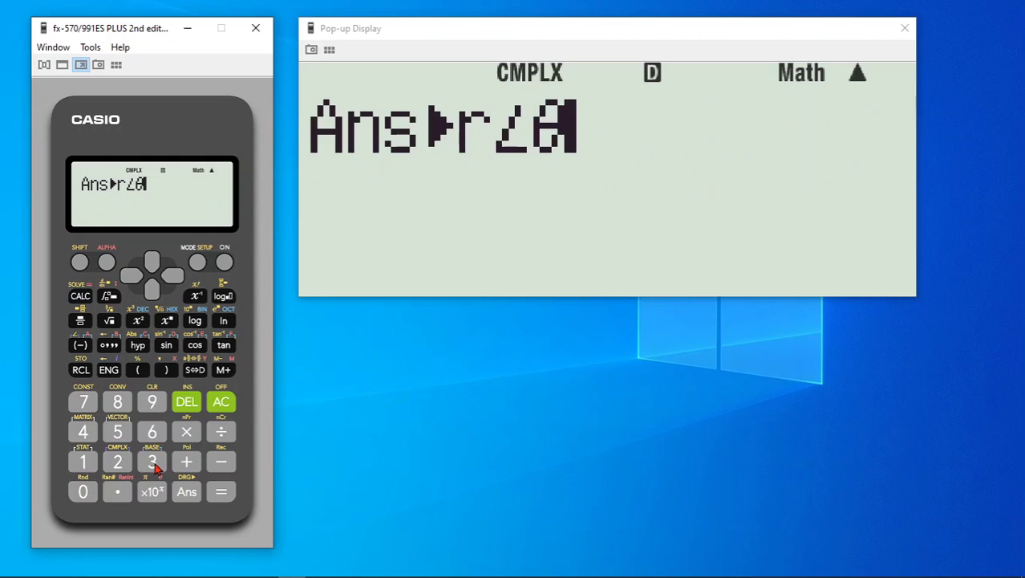
left_click(222, 494)
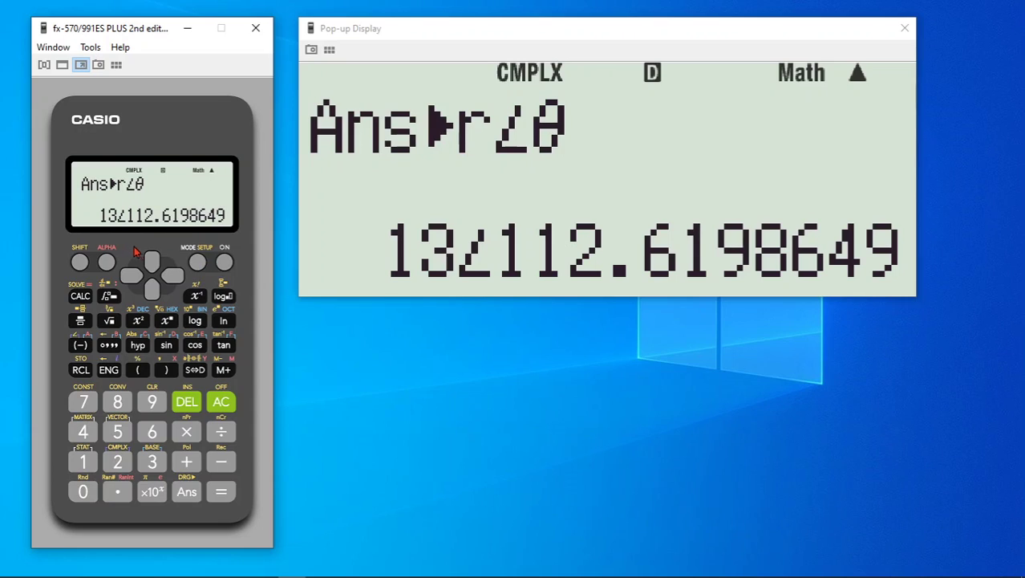
Convert the polar answer back to rectangular form with Ans▶a+bi
left_click(83, 263)
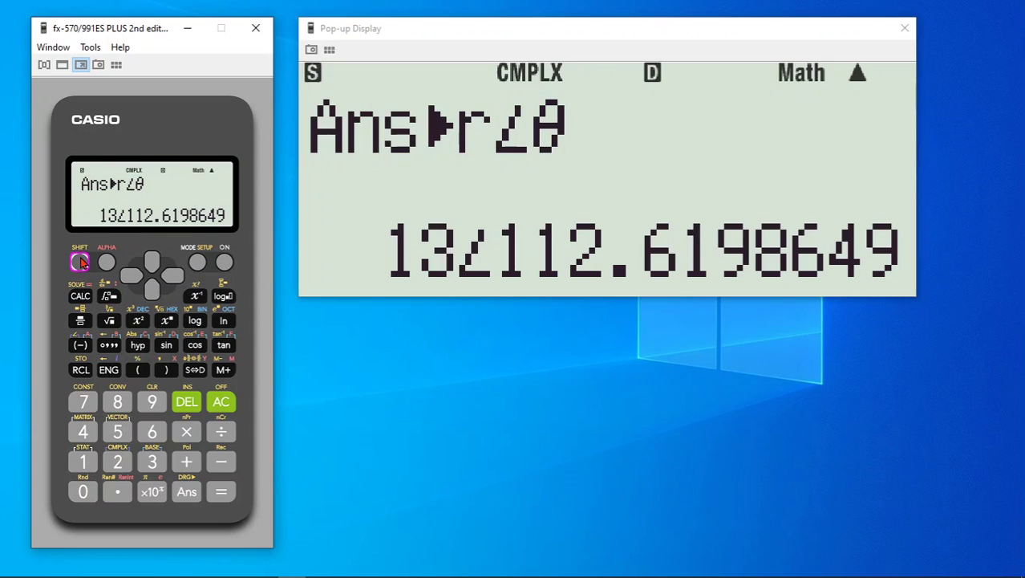
left_click(119, 467)
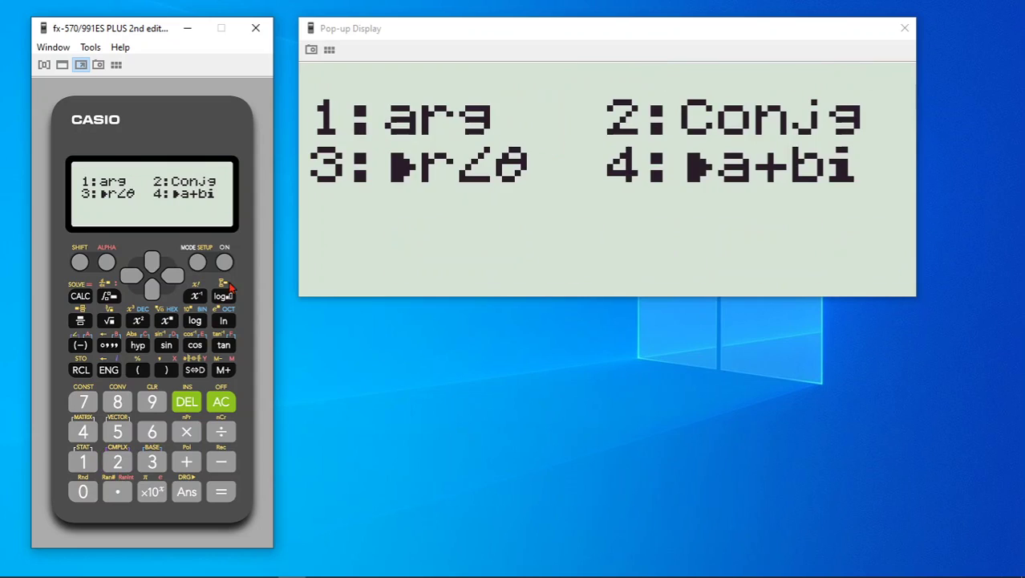
left_click(83, 433)
left_click(219, 491)
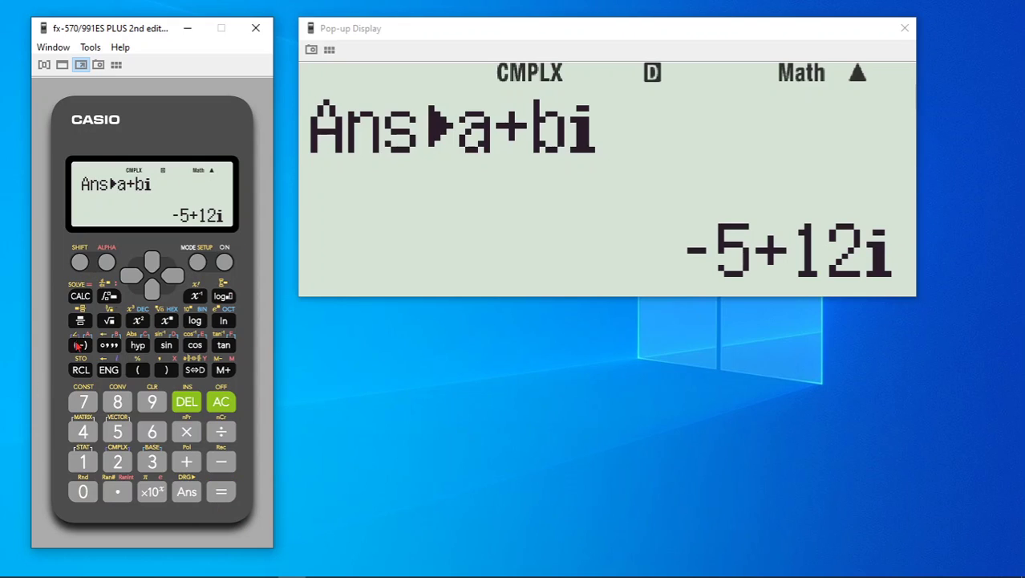
Convert the complex number 5+6i to polar form with the ▶r∠θ conversion
left_click(117, 432)
left_click(186, 461)
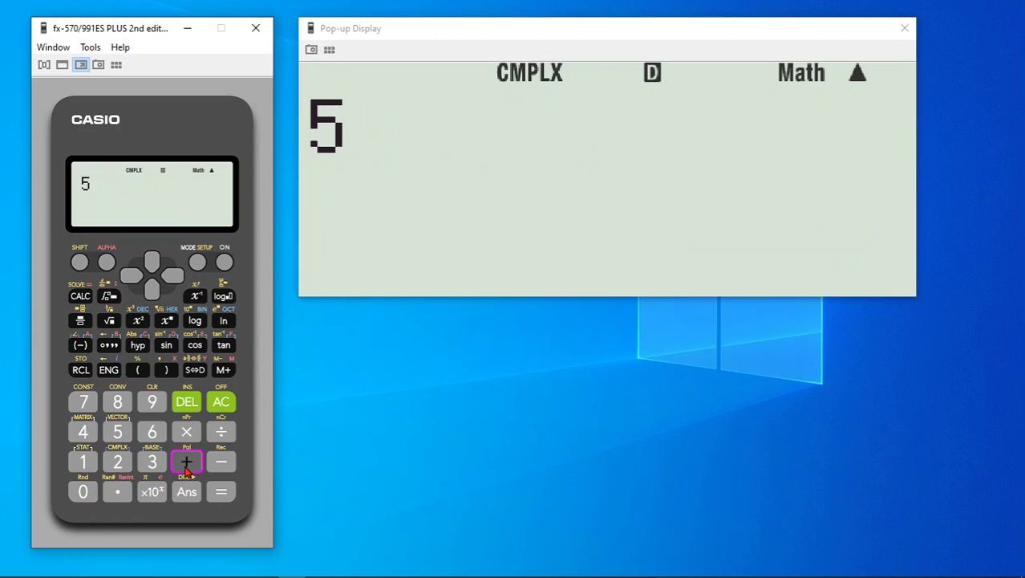
left_click(152, 432)
left_click(108, 370)
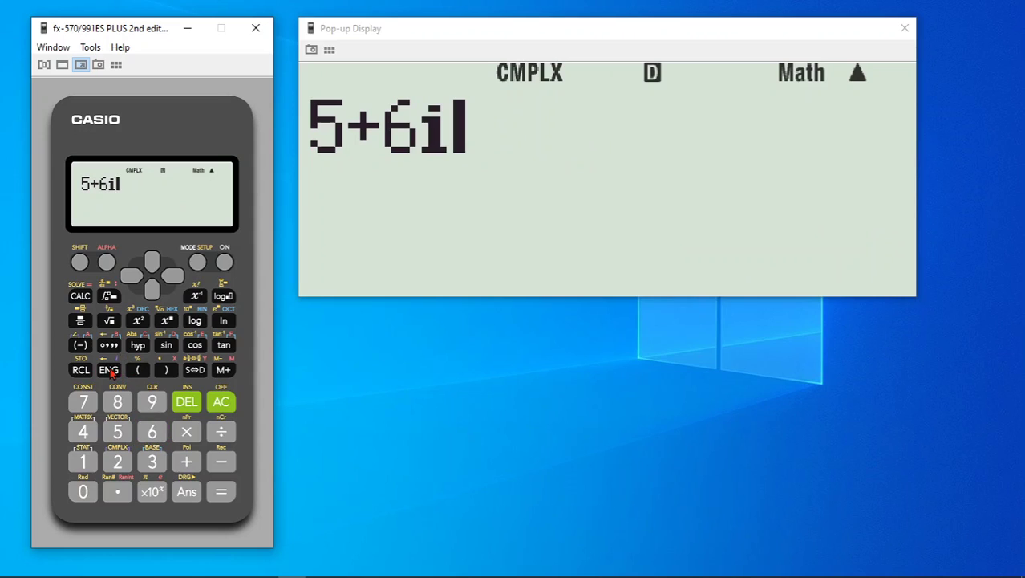
left_click(82, 261)
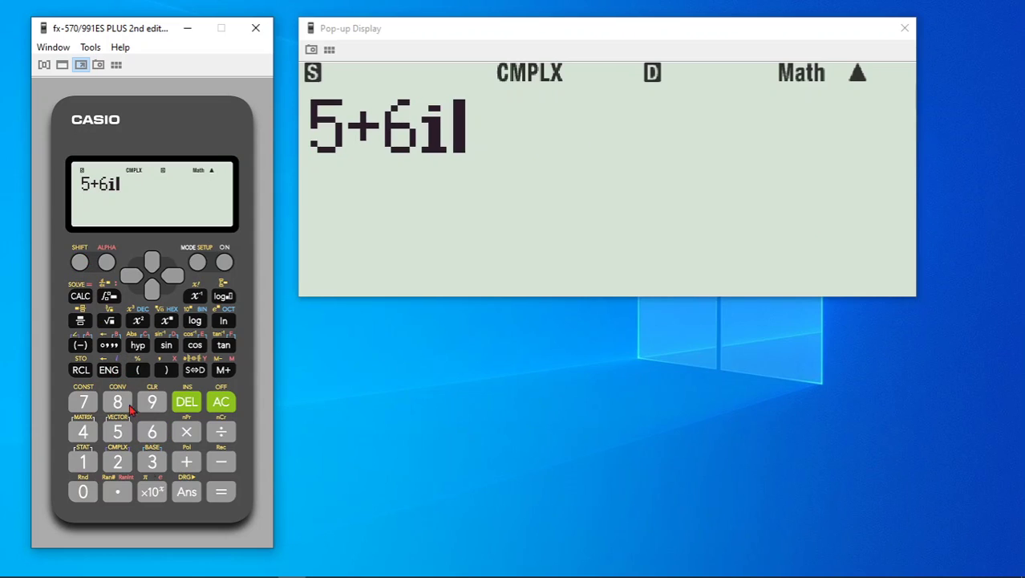
left_click(121, 461)
left_click(155, 468)
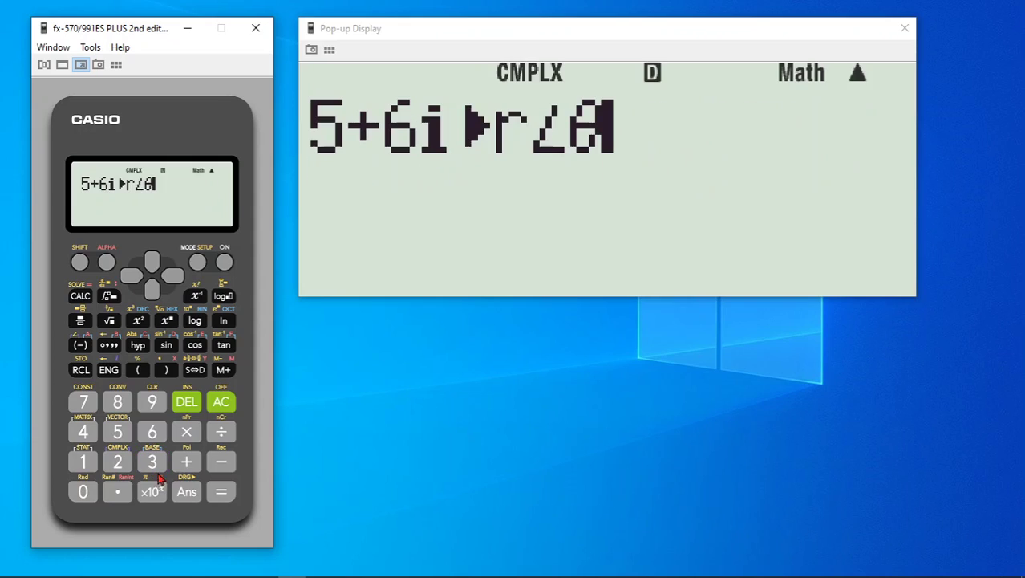
left_click(221, 492)
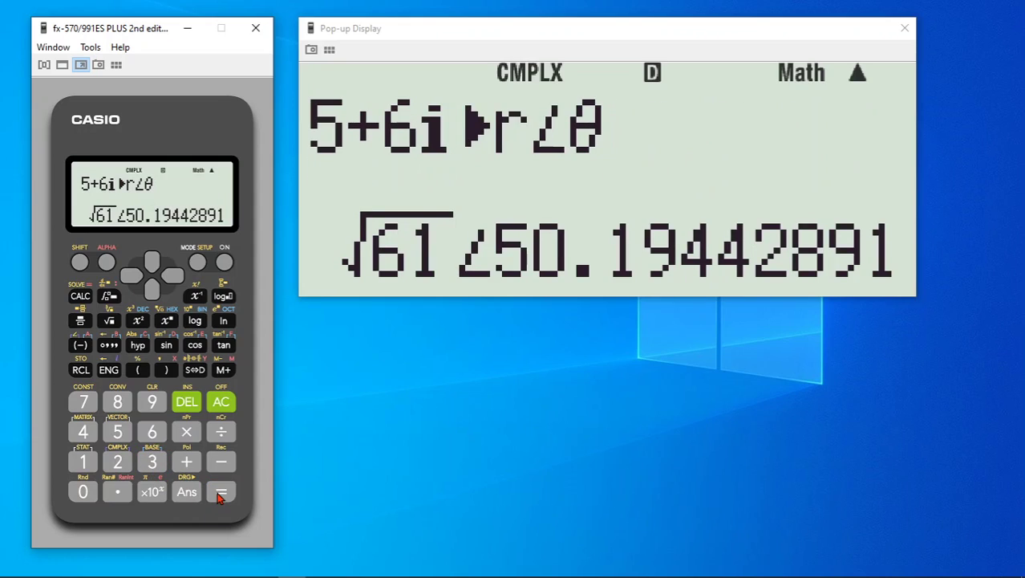